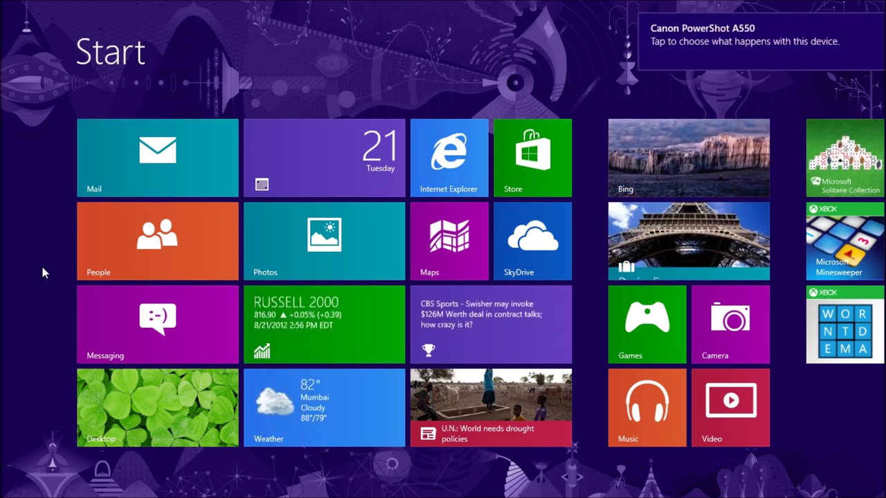
- Wait on the Start screen for the Canon PowerShot A550 device notification
{"action": "mouse_move", "coordinate": [781, 52]}
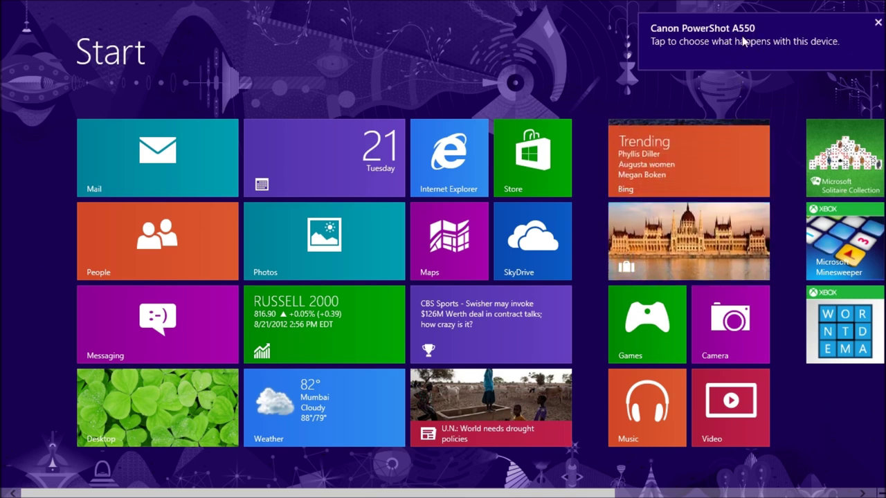
- Open the Canon notification's choices and pick 'Import photos and videos (Photos)'
{"action": "left_click", "coordinate": [699, 47]}
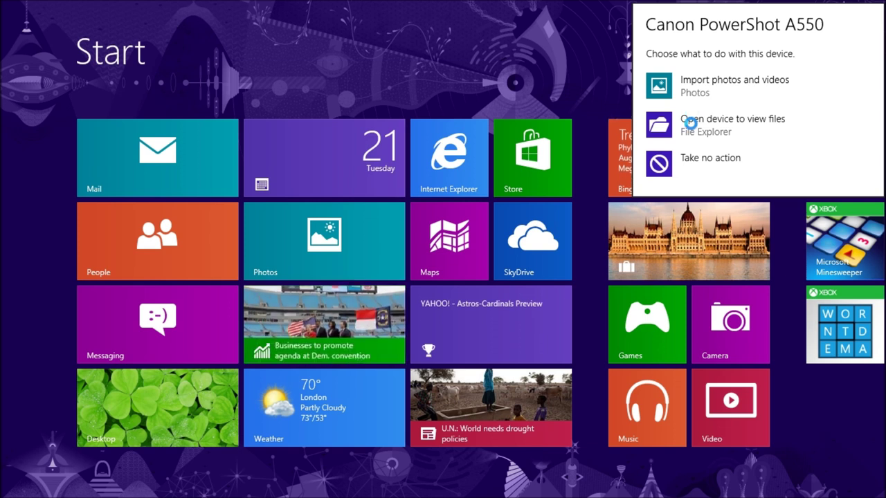
{"action": "left_click", "coordinate": [688, 83]}
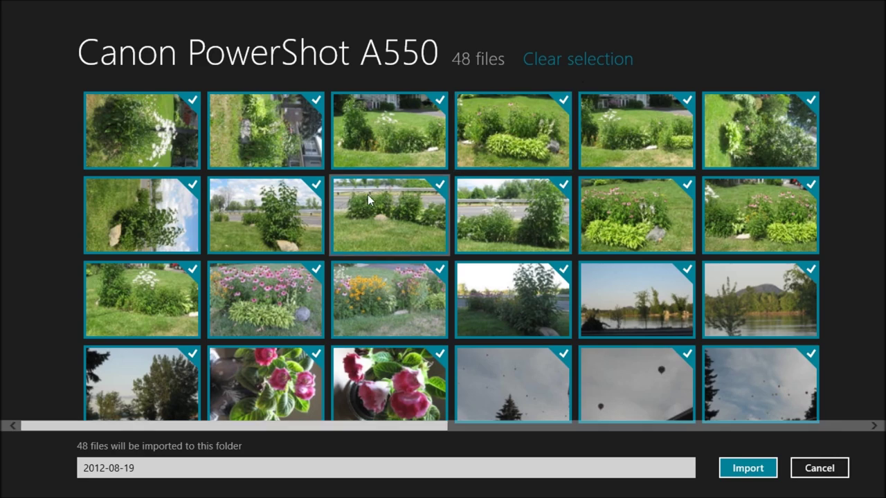
- Browse the 48 thumbnails and toggle the first two photos out of and back into the import
{"action": "scroll", "coordinate": [337, 198], "scroll_direction": "down", "scroll_amount": 2}
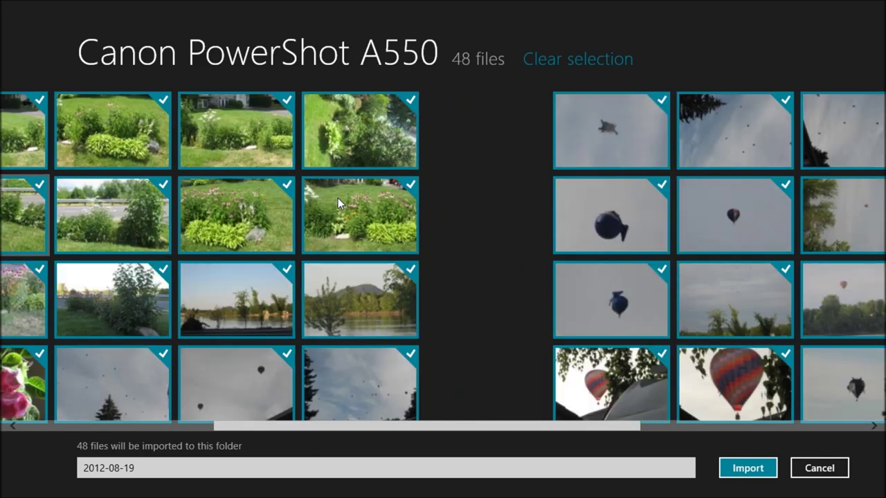
{"action": "scroll", "coordinate": [338, 197], "scroll_direction": "down", "scroll_amount": 5}
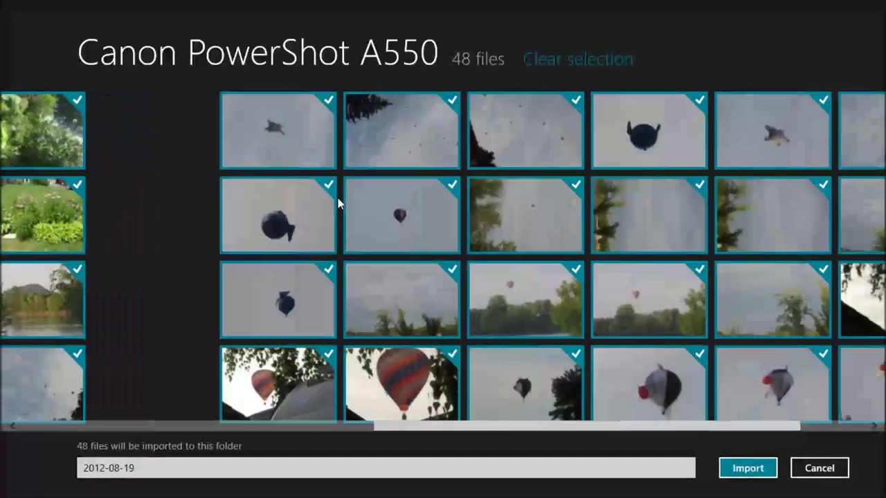
{"action": "scroll", "coordinate": [337, 198], "scroll_direction": "up", "scroll_amount": 8}
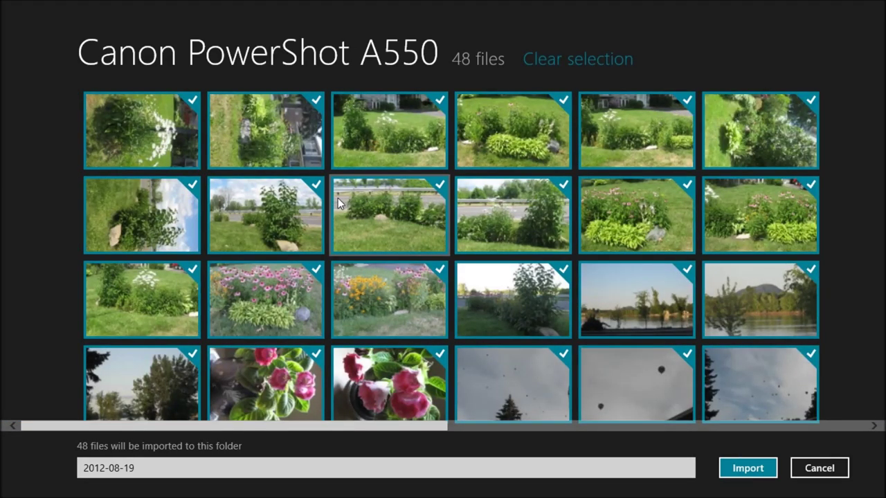
{"action": "left_click", "coordinate": [256, 143]}
{"action": "left_click", "coordinate": [130, 111]}
{"action": "left_click", "coordinate": [157, 128]}
{"action": "left_click", "coordinate": [296, 127]}
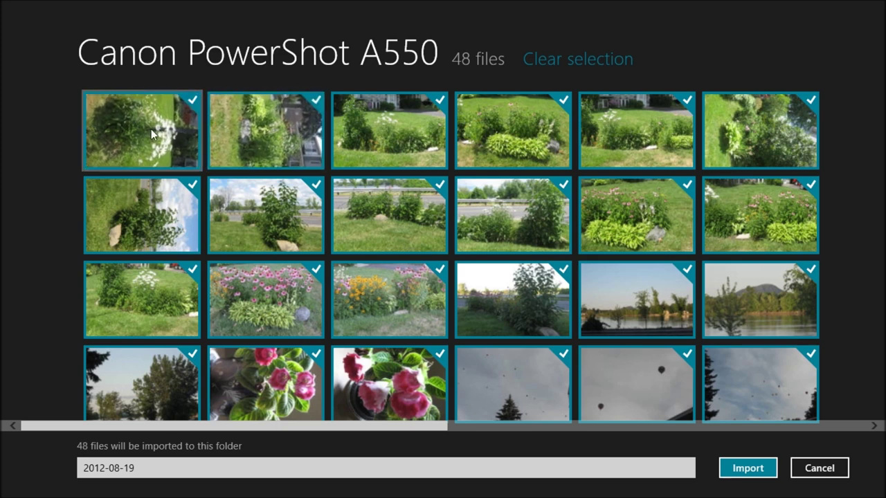
- Toggle the fourth, fifth and sixth first-row photos off and back on
{"action": "left_click", "coordinate": [543, 113]}
{"action": "left_click", "coordinate": [609, 121]}
{"action": "left_click", "coordinate": [540, 117]}
{"action": "left_click", "coordinate": [683, 119]}
{"action": "left_click", "coordinate": [719, 114]}
{"action": "left_click", "coordinate": [630, 121]}
{"action": "left_click", "coordinate": [757, 115]}
{"action": "left_click", "coordinate": [629, 121]}
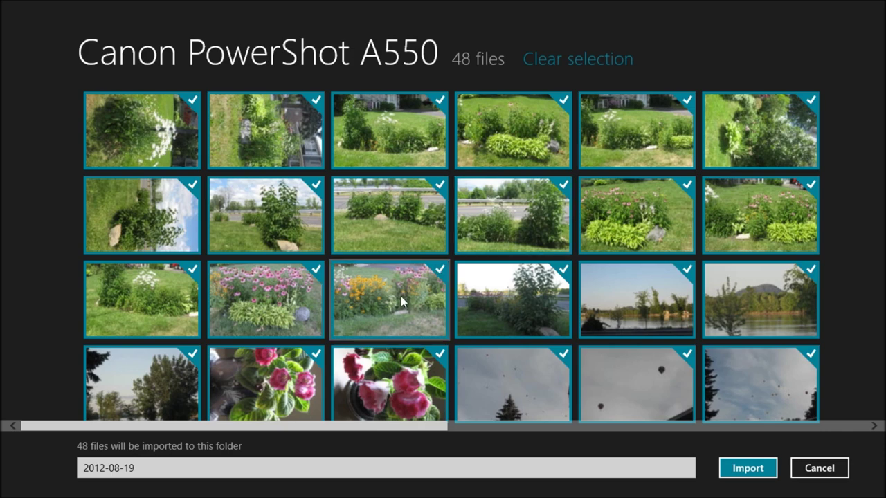
- Clear the selection, pick only the second, third and fourth photos, then clear again
{"action": "scroll", "coordinate": [401, 296], "scroll_direction": "down", "scroll_amount": 5}
{"action": "scroll", "coordinate": [400, 297], "scroll_direction": "up", "scroll_amount": 5}
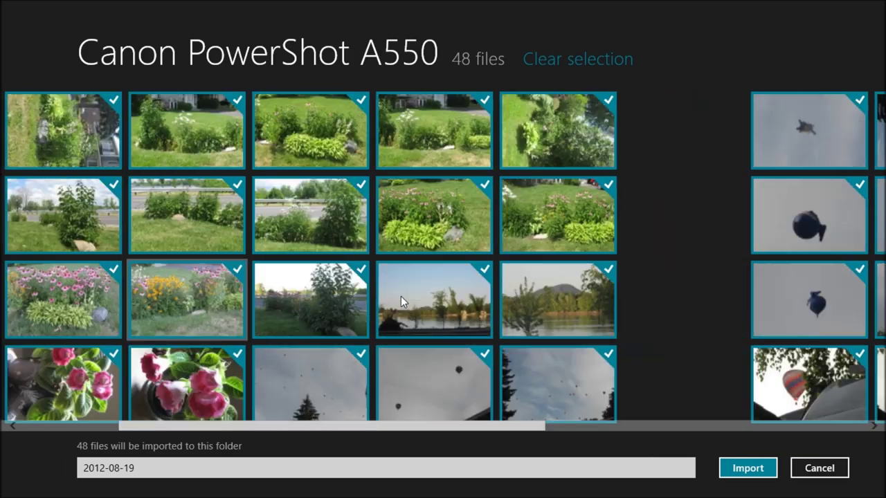
{"action": "left_click", "coordinate": [563, 59]}
{"action": "left_click", "coordinate": [501, 97]}
{"action": "left_click", "coordinate": [415, 129]}
{"action": "left_click", "coordinate": [298, 131]}
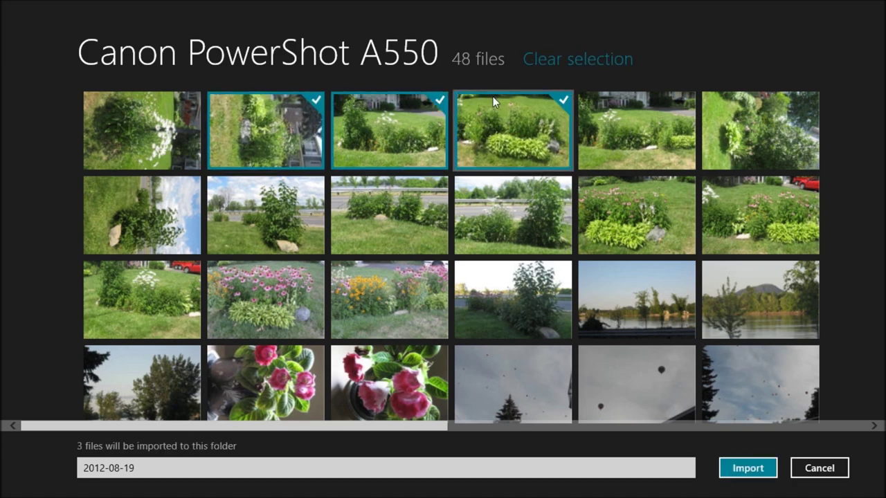
{"action": "left_click", "coordinate": [566, 59]}
- Select all 48 photos and keep the destination folder name 2012-08-19
{"action": "left_click", "coordinate": [566, 61]}
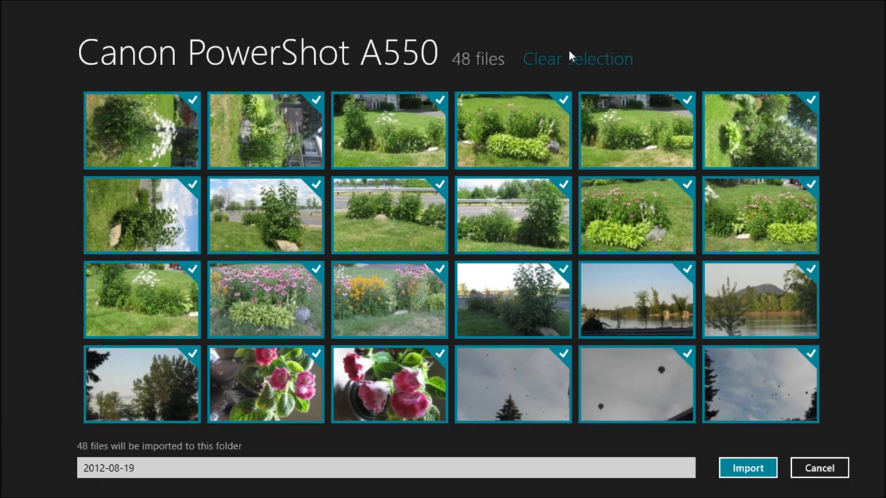
{"action": "left_click", "coordinate": [111, 469]}
{"action": "double_click", "coordinate": [128, 472]}
{"action": "left_click", "coordinate": [145, 469]}
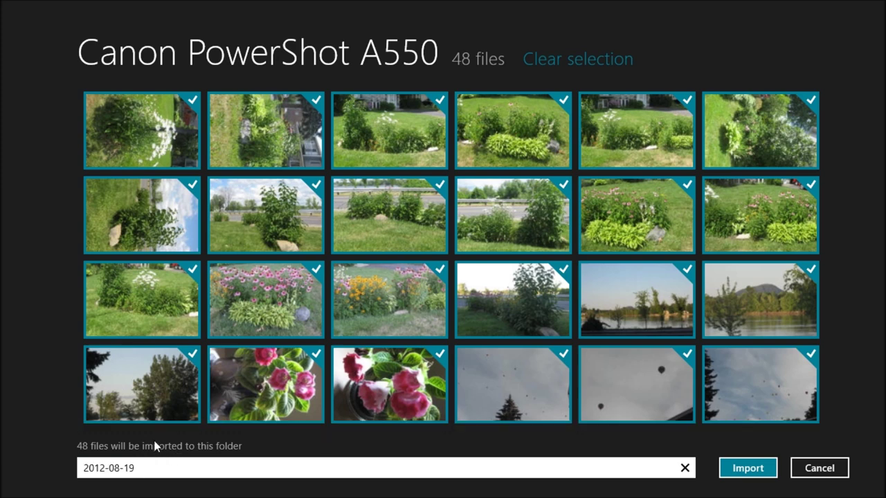
{"action": "mouse_move", "coordinate": [885, 494]}
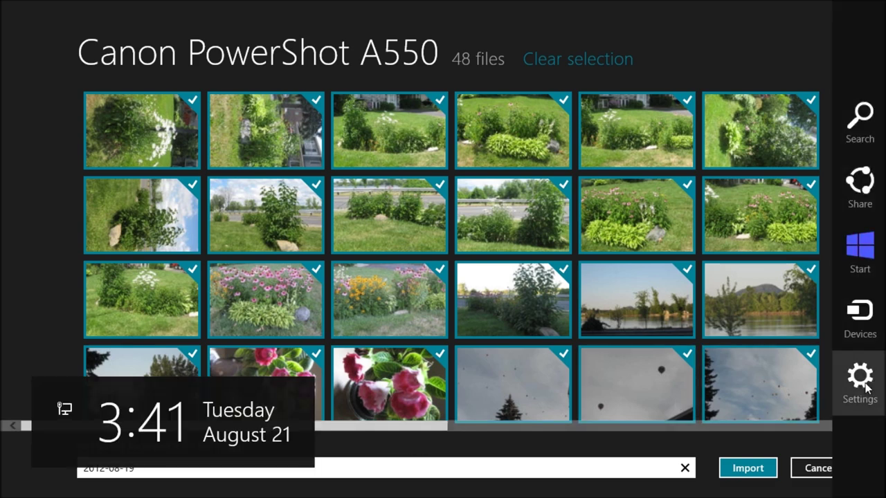
{"action": "left_click", "coordinate": [865, 386]}
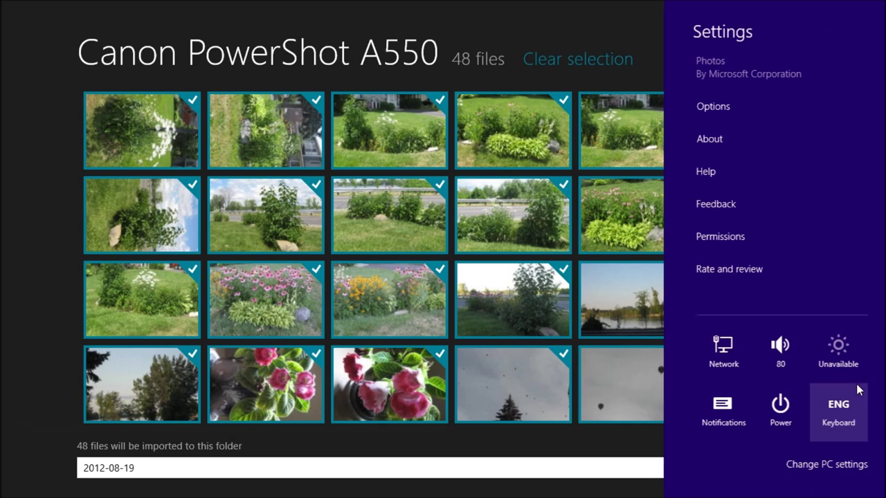
{"action": "left_click", "coordinate": [748, 102]}
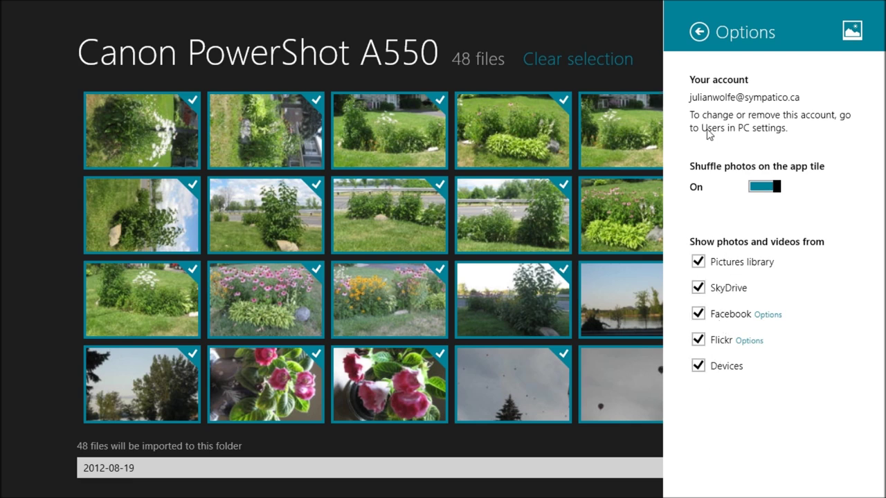
{"action": "left_click", "coordinate": [699, 31]}
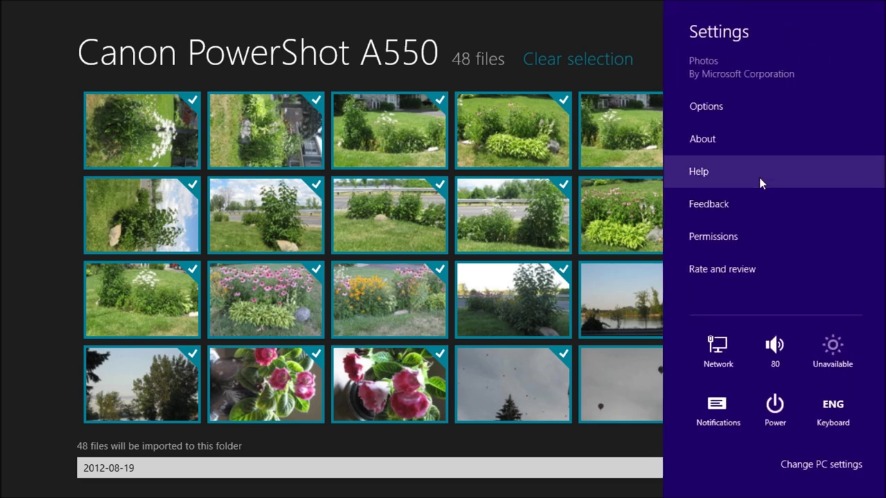
{"action": "left_click", "coordinate": [51, 198]}
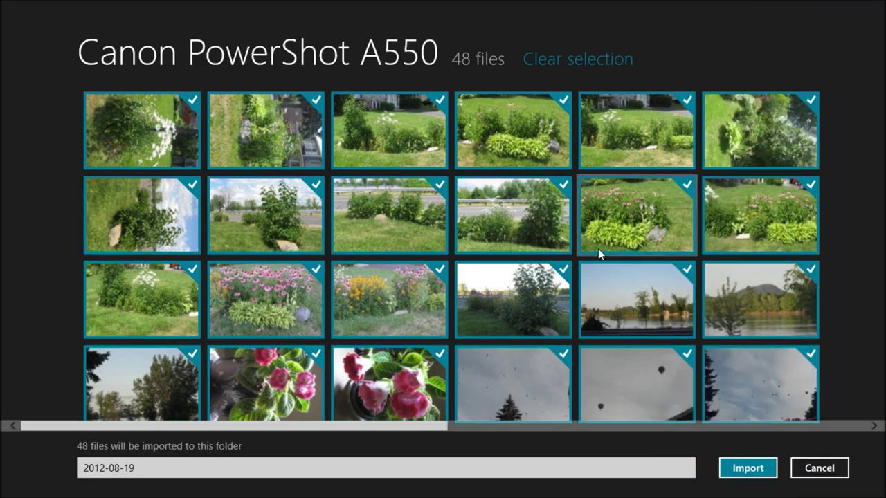
- Import the 48 selected photos into 2012-08-19 and wait for the Done! confirmation
{"action": "left_click", "coordinate": [747, 469]}
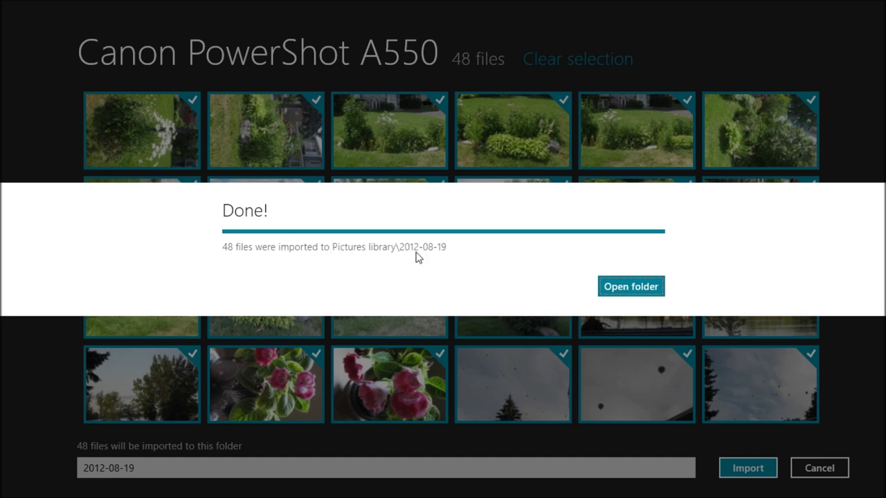
{"action": "left_click", "coordinate": [618, 288]}
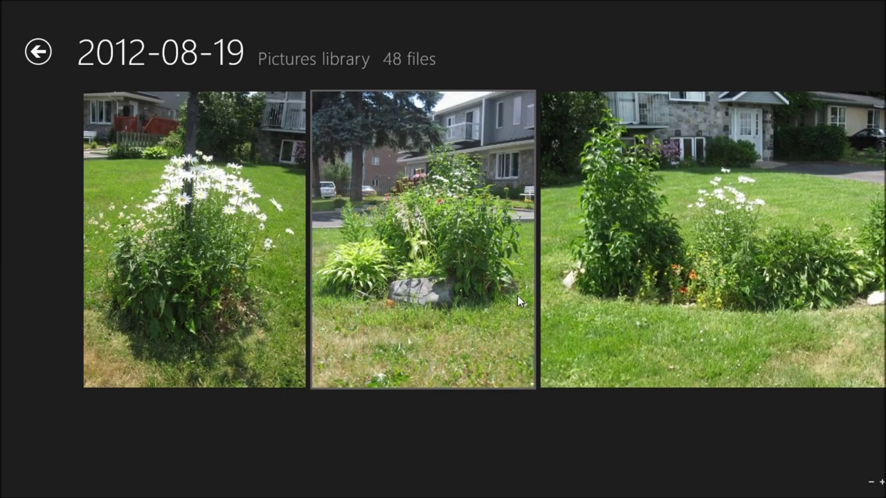
{"action": "scroll", "coordinate": [517, 295], "scroll_direction": "down", "scroll_amount": 5}
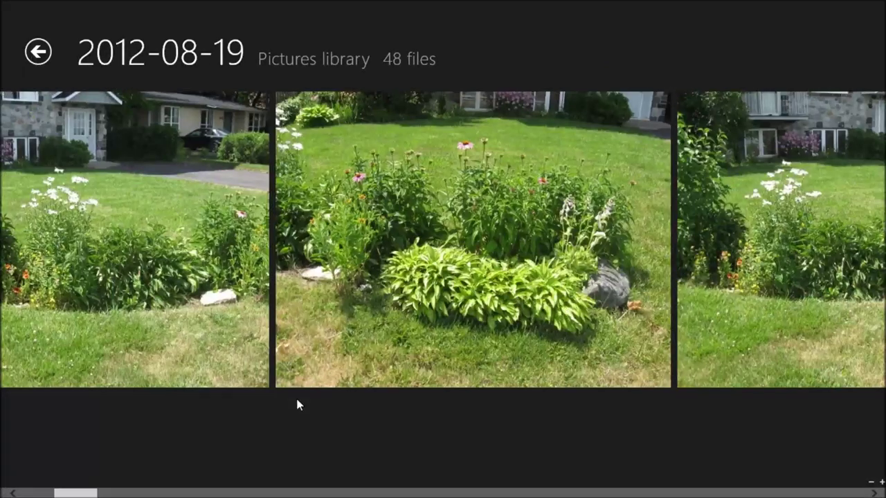
{"action": "scroll", "coordinate": [299, 394], "scroll_direction": "down", "scroll_amount": 5}
{"action": "scroll", "coordinate": [302, 393], "scroll_direction": "down", "scroll_amount": 5}
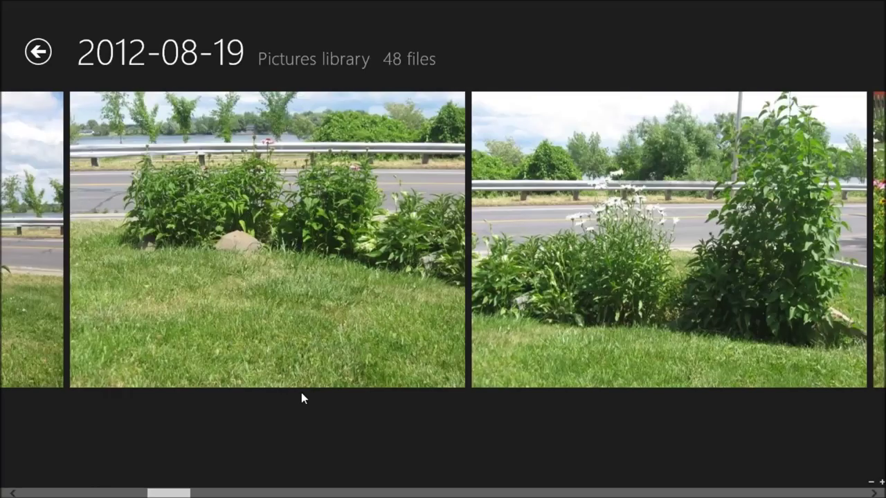
{"action": "scroll", "coordinate": [300, 391], "scroll_direction": "down", "scroll_amount": 4}
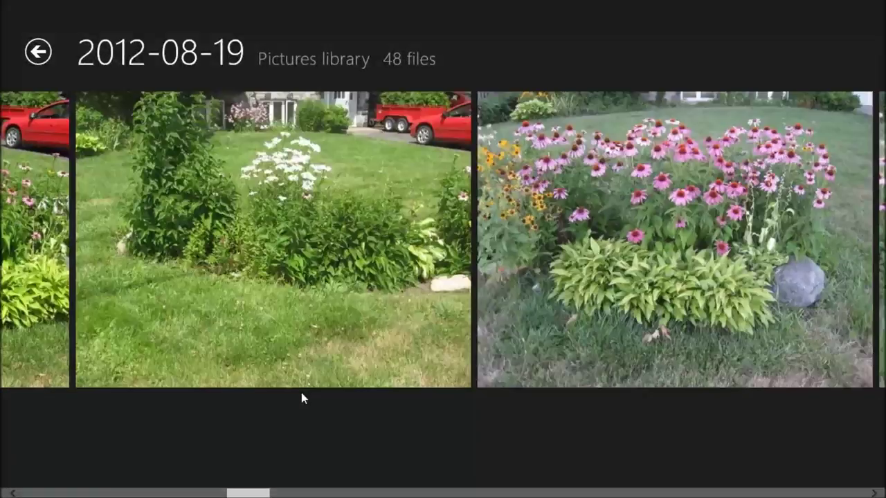
{"action": "scroll", "coordinate": [301, 392], "scroll_direction": "up", "scroll_amount": 3}
{"action": "scroll", "coordinate": [301, 392], "scroll_direction": "up", "scroll_amount": 1}
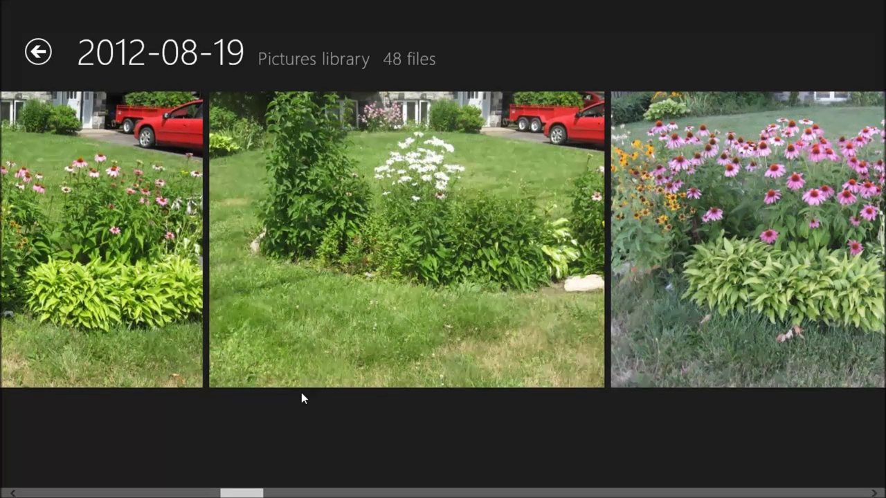
{"action": "scroll", "coordinate": [301, 392], "scroll_direction": "down", "scroll_amount": 4}
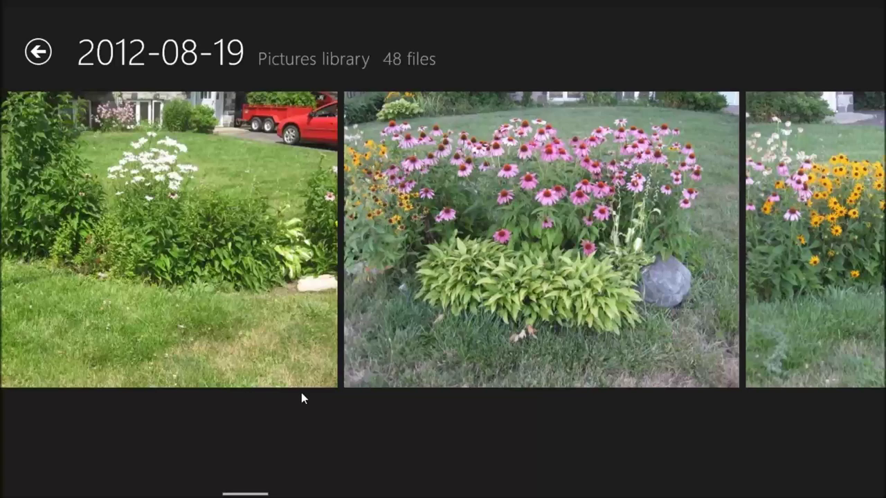
{"action": "scroll", "coordinate": [301, 392], "scroll_direction": "down", "scroll_amount": 8}
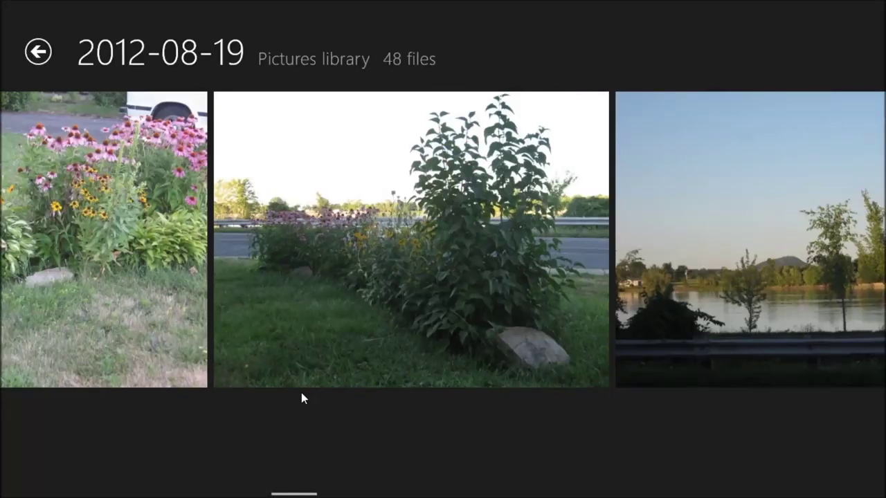
{"action": "scroll", "coordinate": [301, 392], "scroll_direction": "down", "scroll_amount": 9}
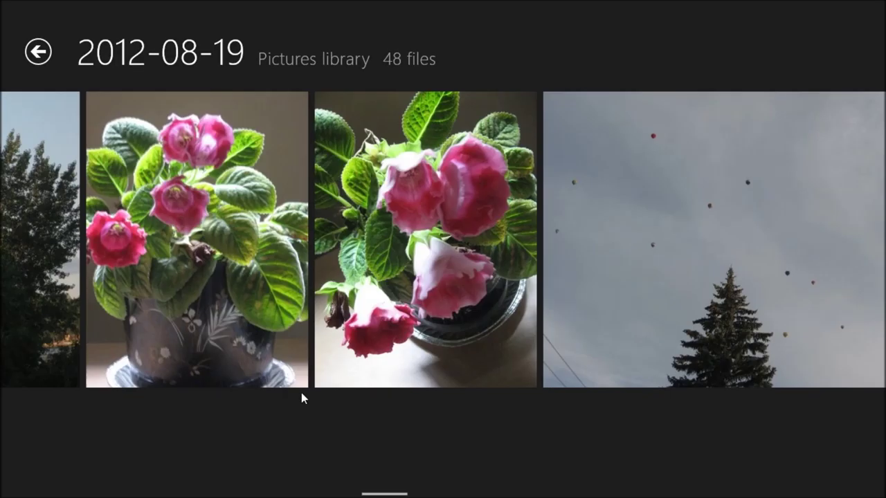
{"action": "scroll", "coordinate": [301, 392], "scroll_direction": "down", "scroll_amount": 8}
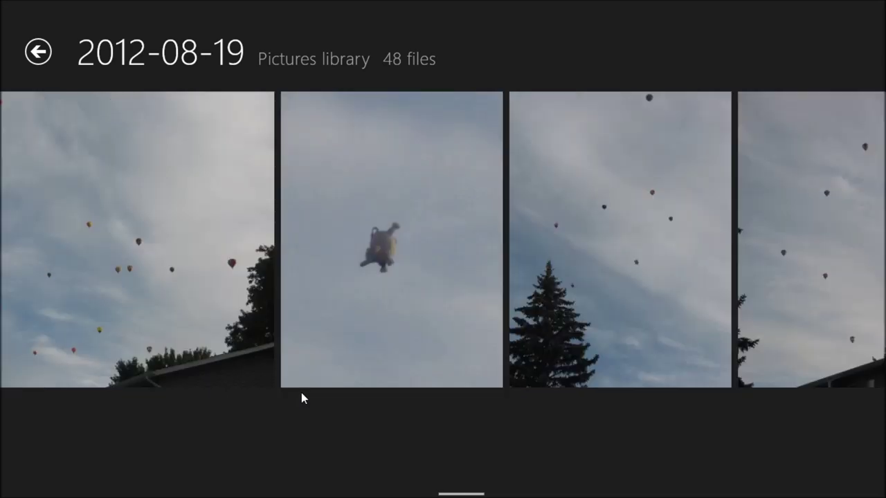
{"action": "scroll", "coordinate": [301, 392], "scroll_direction": "down", "scroll_amount": 3}
{"action": "scroll", "coordinate": [301, 392], "scroll_direction": "down", "scroll_amount": 10}
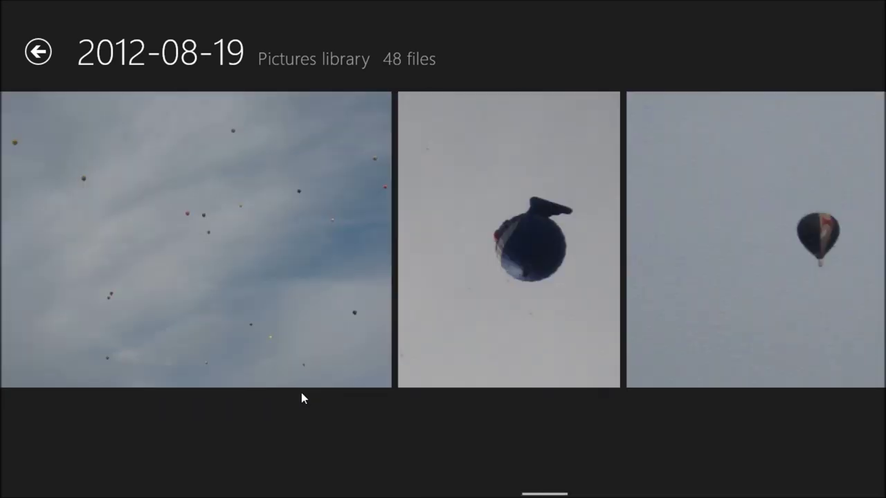
{"action": "scroll", "coordinate": [296, 373], "scroll_direction": "down", "scroll_amount": 10}
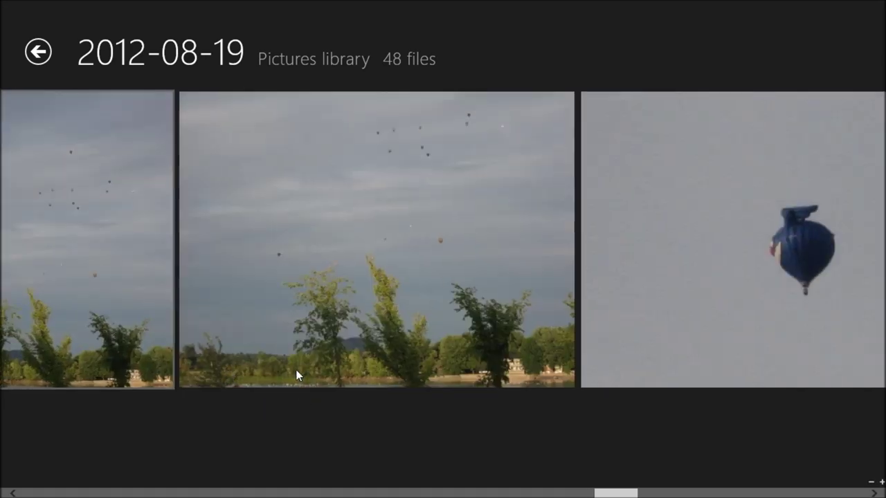
{"action": "scroll", "coordinate": [296, 373], "scroll_direction": "down", "scroll_amount": 10}
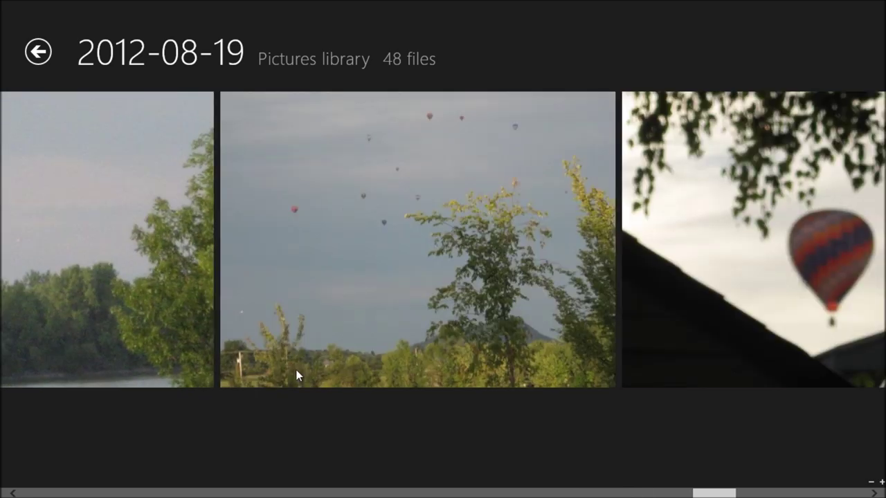
{"action": "scroll", "coordinate": [295, 374], "scroll_direction": "down", "scroll_amount": 2}
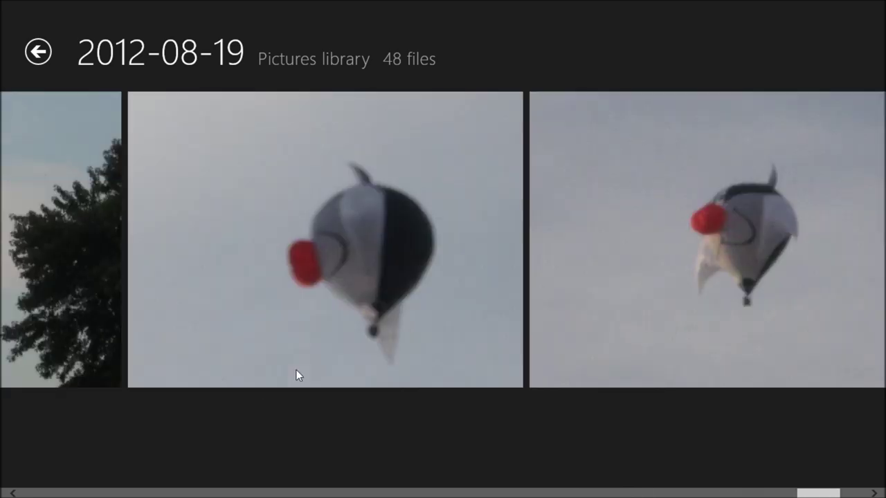
{"action": "scroll", "coordinate": [295, 374], "scroll_direction": "up", "scroll_amount": 4}
{"action": "scroll", "coordinate": [296, 372], "scroll_direction": "up", "scroll_amount": 15}
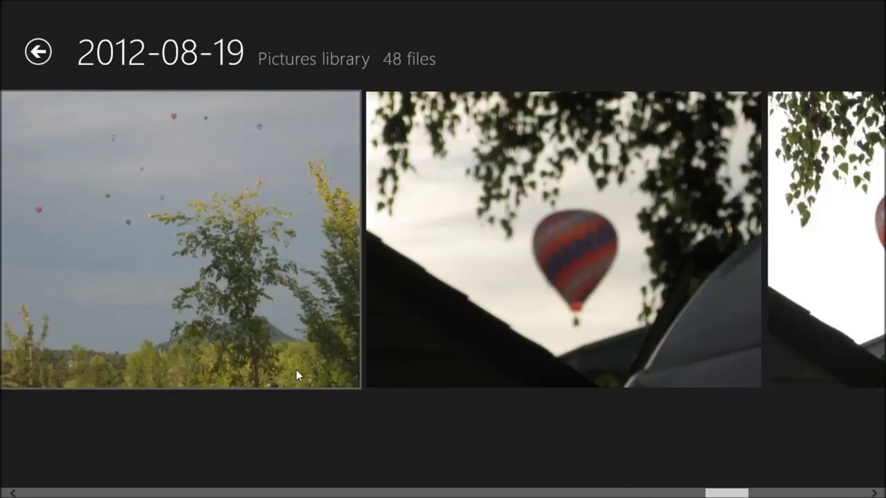
{"action": "scroll", "coordinate": [296, 374], "scroll_direction": "up", "scroll_amount": 2}
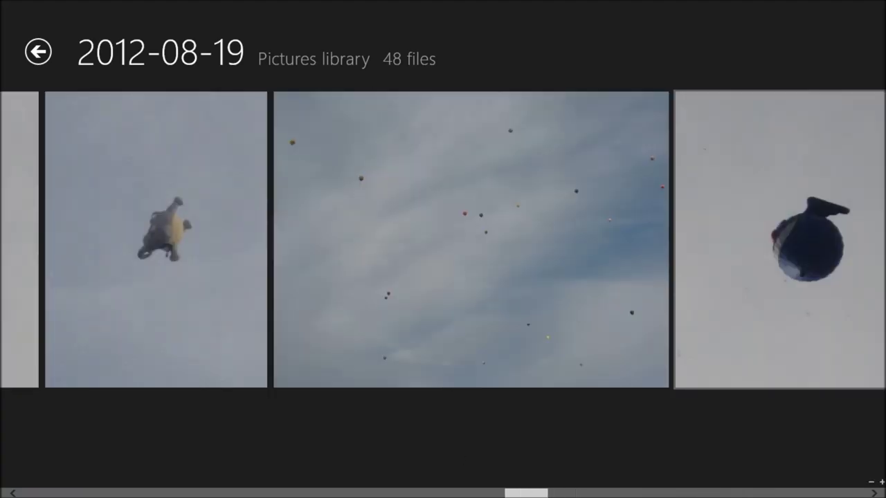
{"action": "left_click_drag", "start_coordinate": [504, 494], "coordinate": [4, 466]}
{"action": "right_click", "coordinate": [371, 433]}
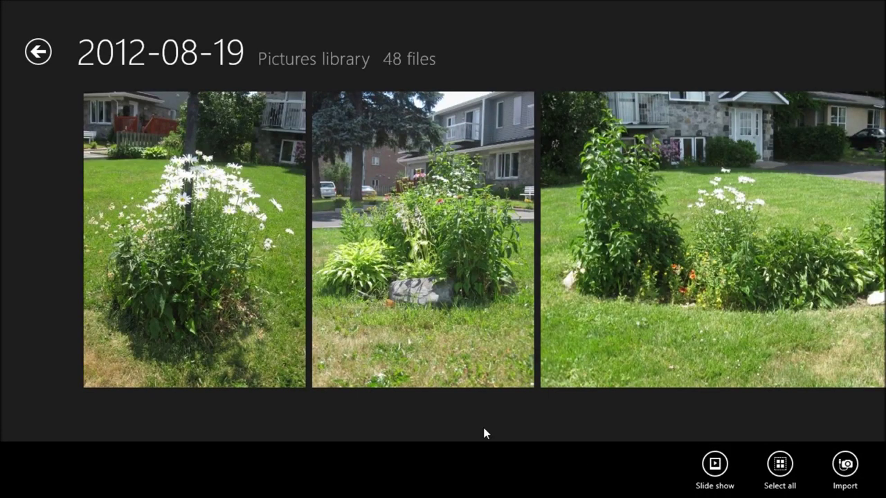
{"action": "left_click", "coordinate": [845, 464]}
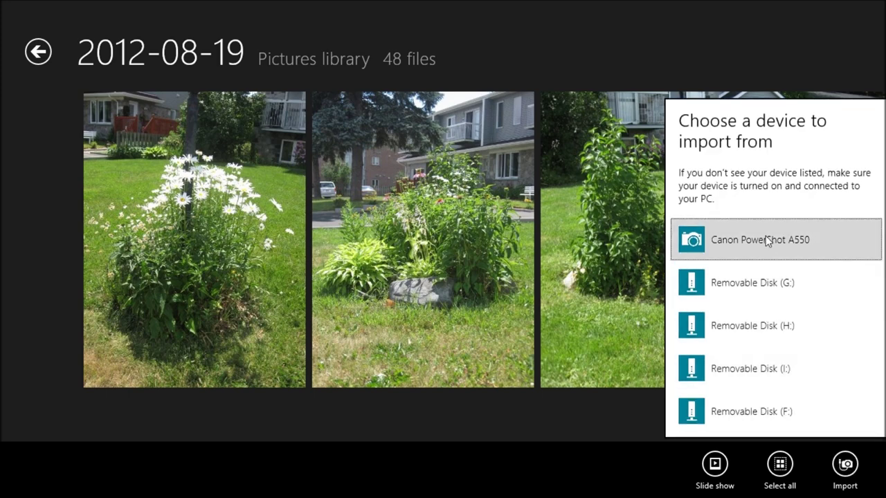
{"action": "left_click", "coordinate": [731, 243]}
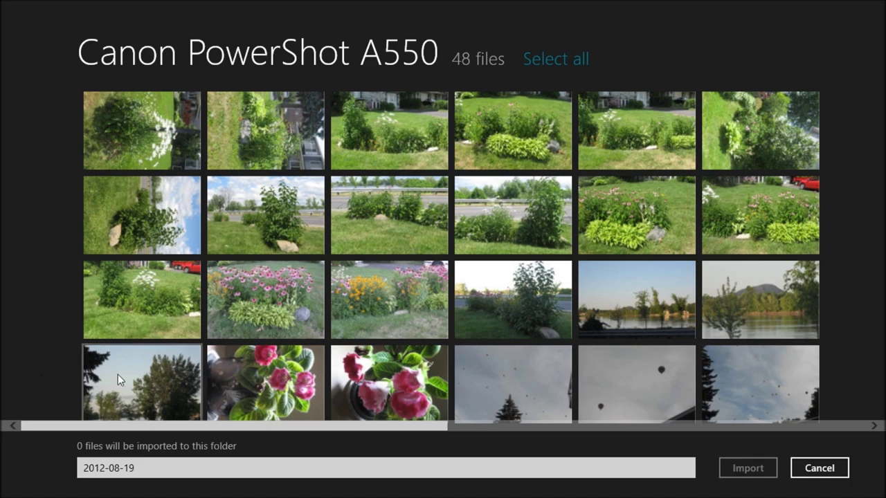
{"action": "left_click", "coordinate": [820, 473]}
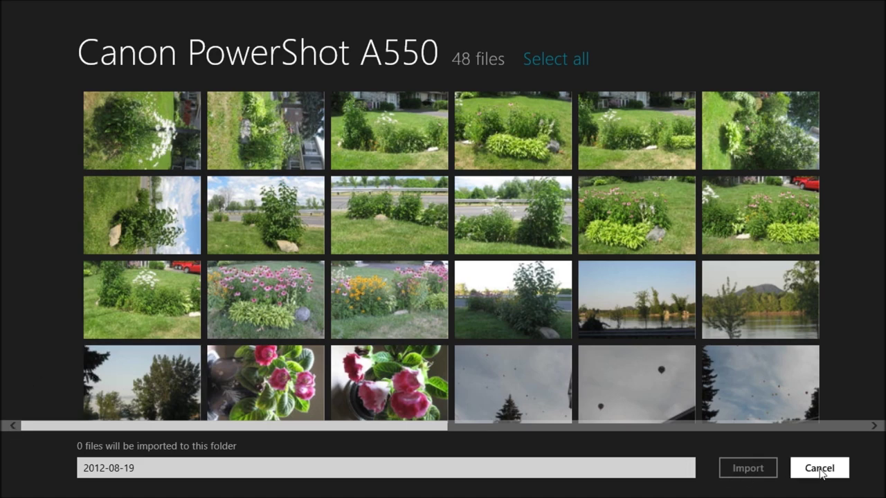
{"action": "right_click", "coordinate": [525, 433]}
{"action": "left_click", "coordinate": [491, 429]}
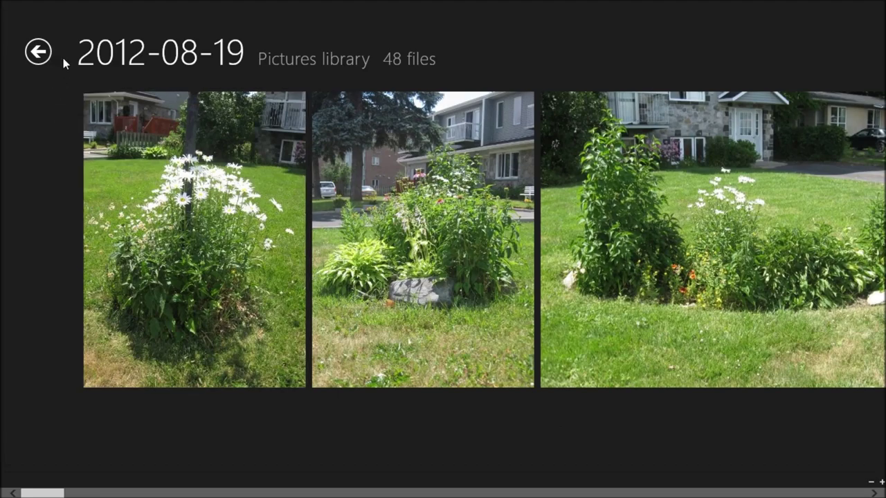
- Return to the Photos home and open the Devices collection, which shows 0 files
{"action": "left_click", "coordinate": [38, 51]}
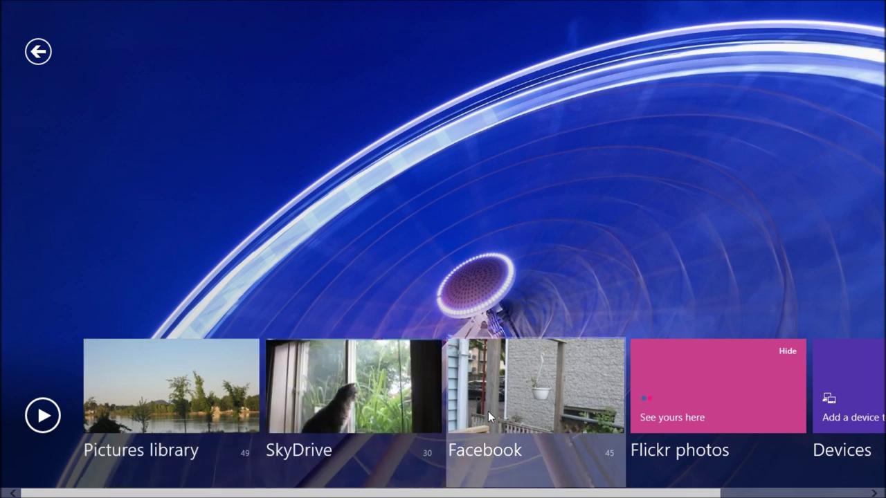
{"action": "scroll", "coordinate": [585, 417], "scroll_direction": "down", "scroll_amount": 2}
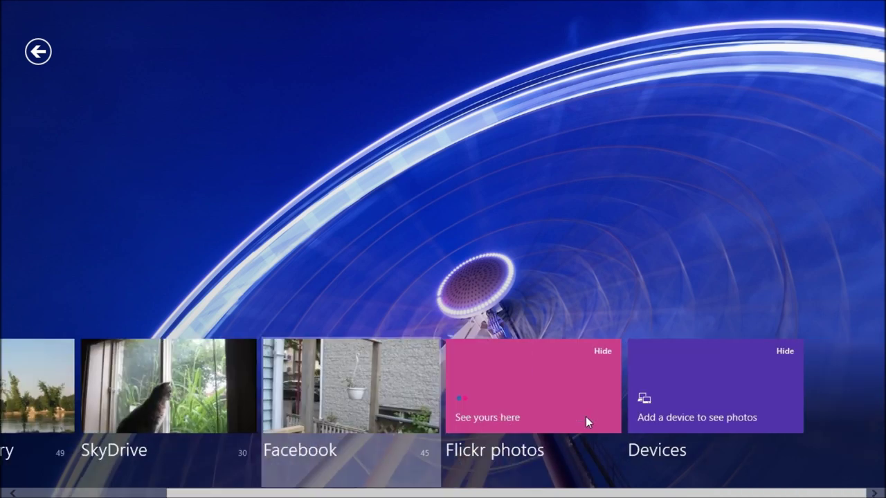
{"action": "left_click", "coordinate": [720, 407]}
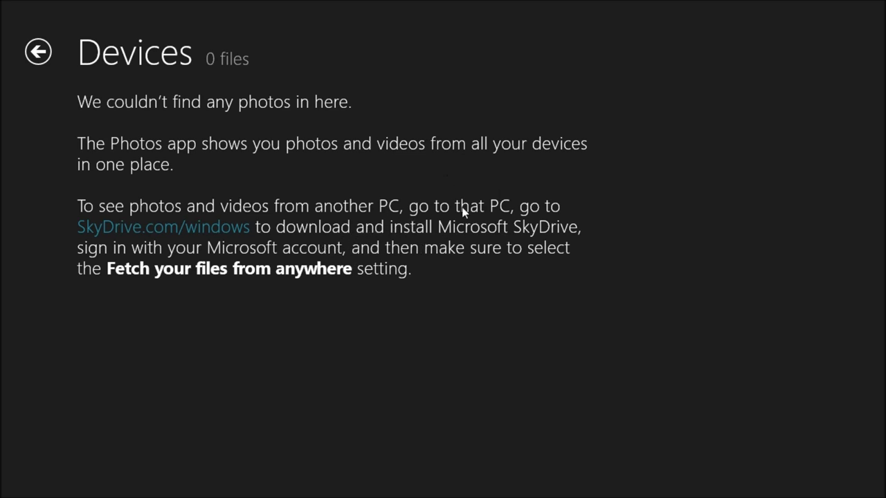
- Go back home, start then cancel a device import, and open the Pictures library
{"action": "left_click", "coordinate": [43, 55]}
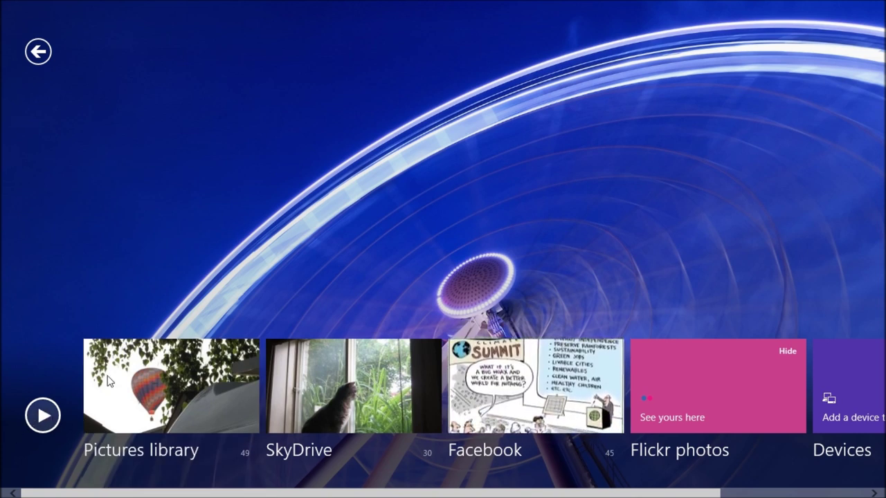
{"action": "right_click", "coordinate": [285, 285]}
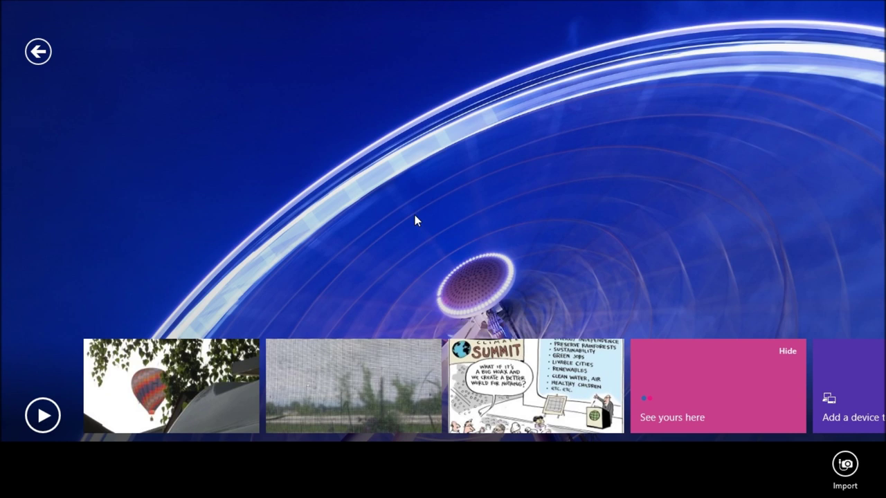
{"action": "left_click", "coordinate": [844, 464]}
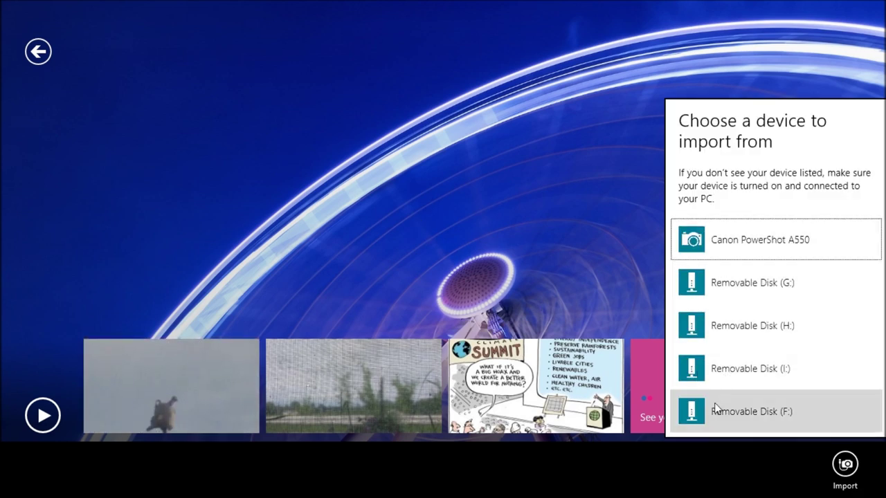
{"action": "left_click", "coordinate": [365, 231]}
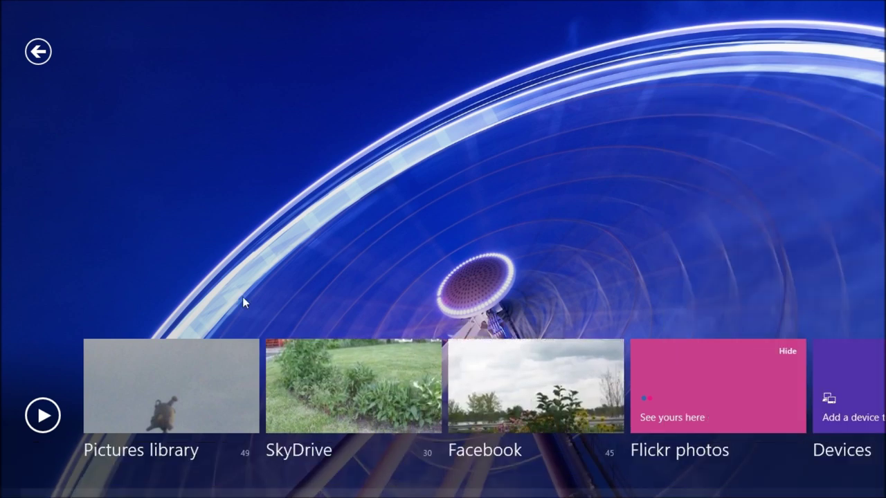
{"action": "left_click", "coordinate": [155, 376]}
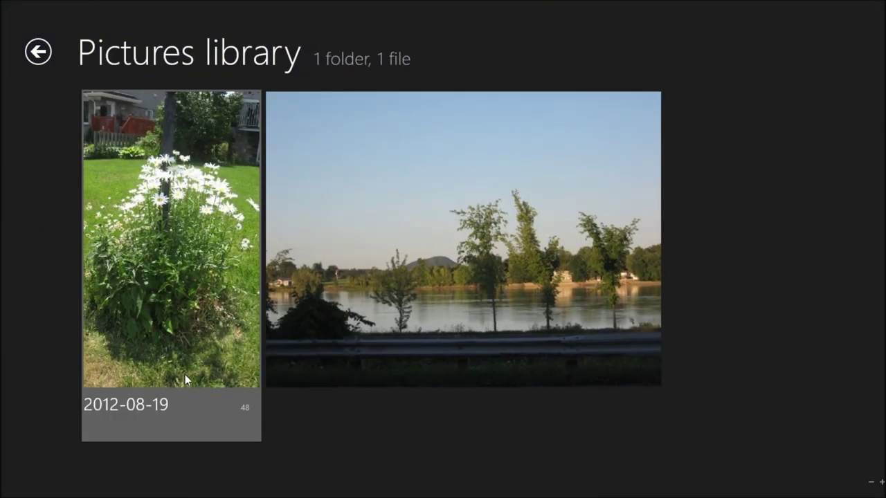